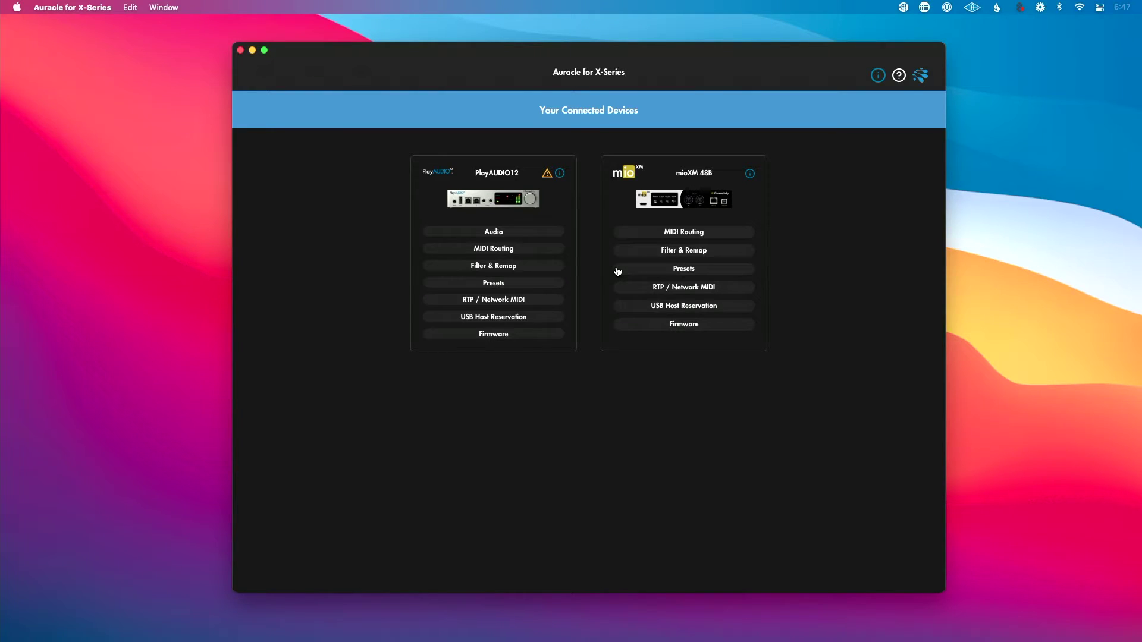
Step: Check the PlayAUDIO12's network MIDI sessions and set the mioXM 48B's RTP 1 session to Responder
click(521, 300)
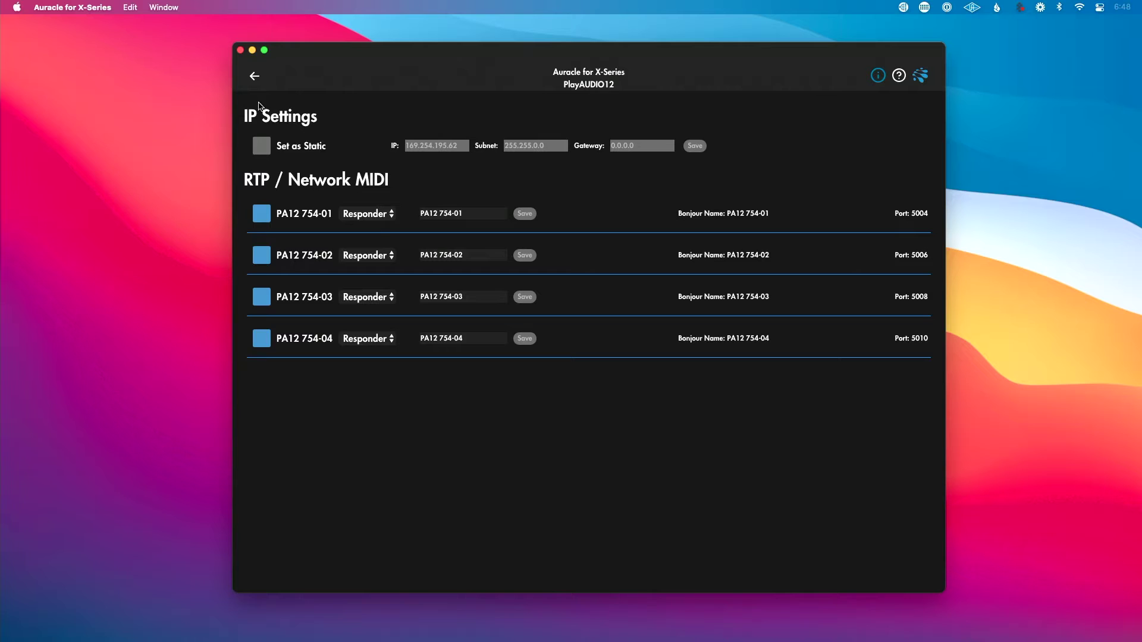
click(254, 77)
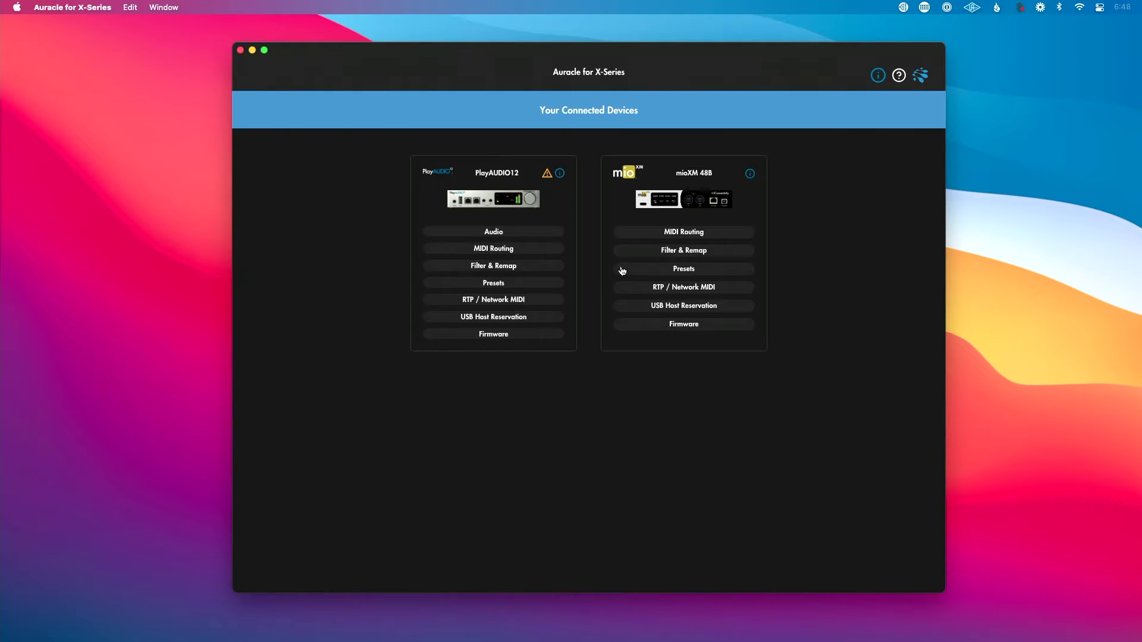
click(675, 289)
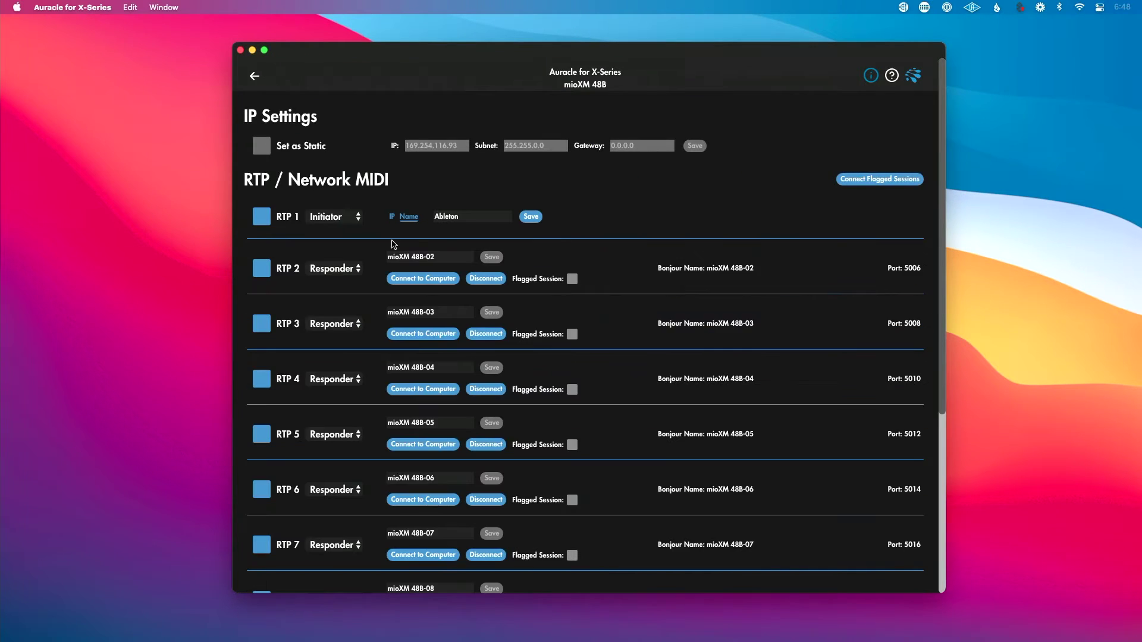
click(344, 219)
click(344, 232)
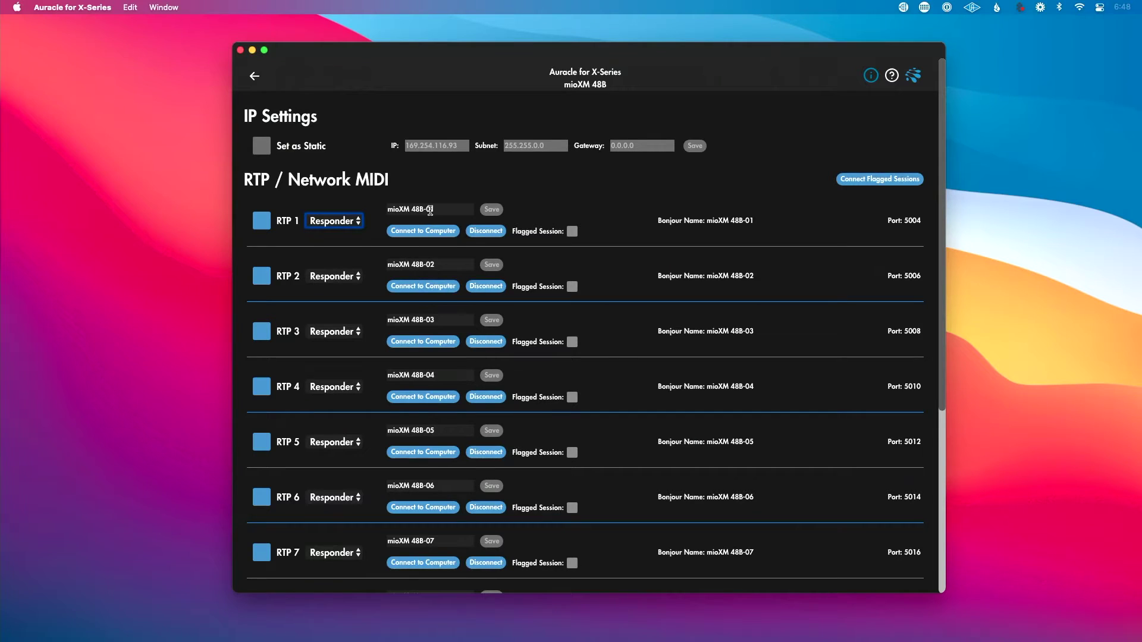
Step: Copy RTP 1's session name, make the PlayAUDIO12's first session an Initiator targeting mioXM 48B-01, and save it
triple_click(430, 210)
key(super+c)
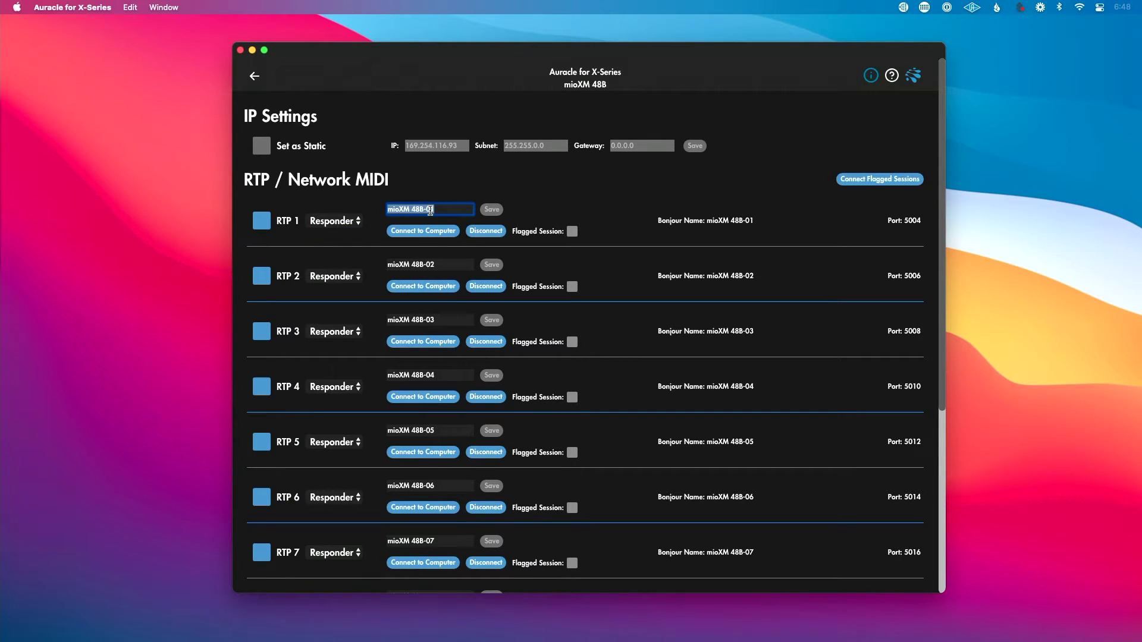
click(255, 77)
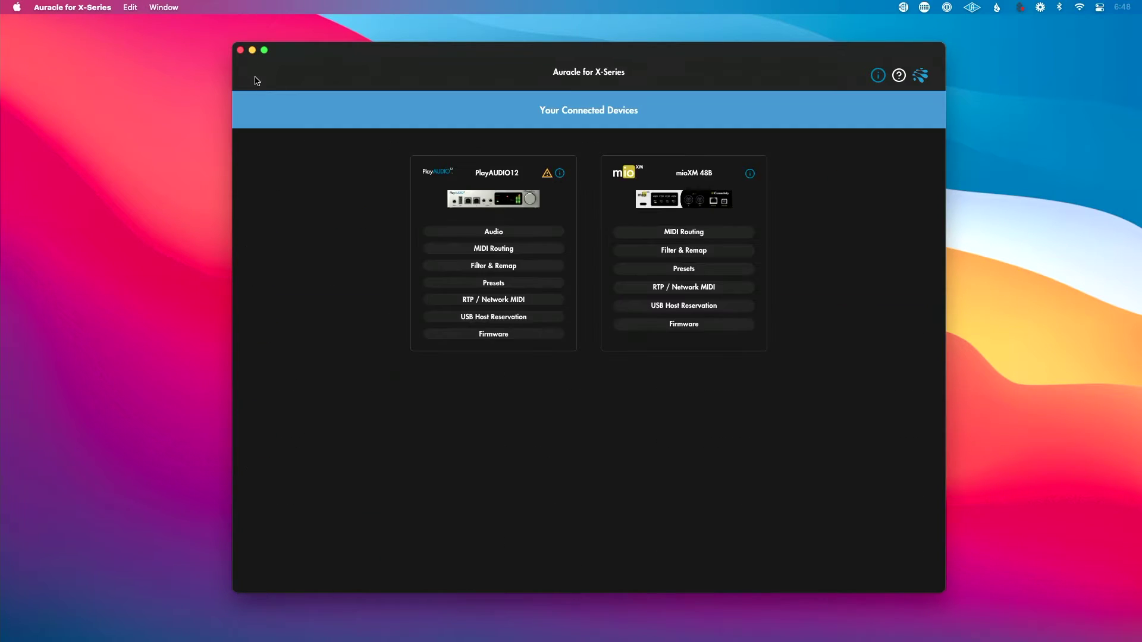
click(502, 304)
click(387, 213)
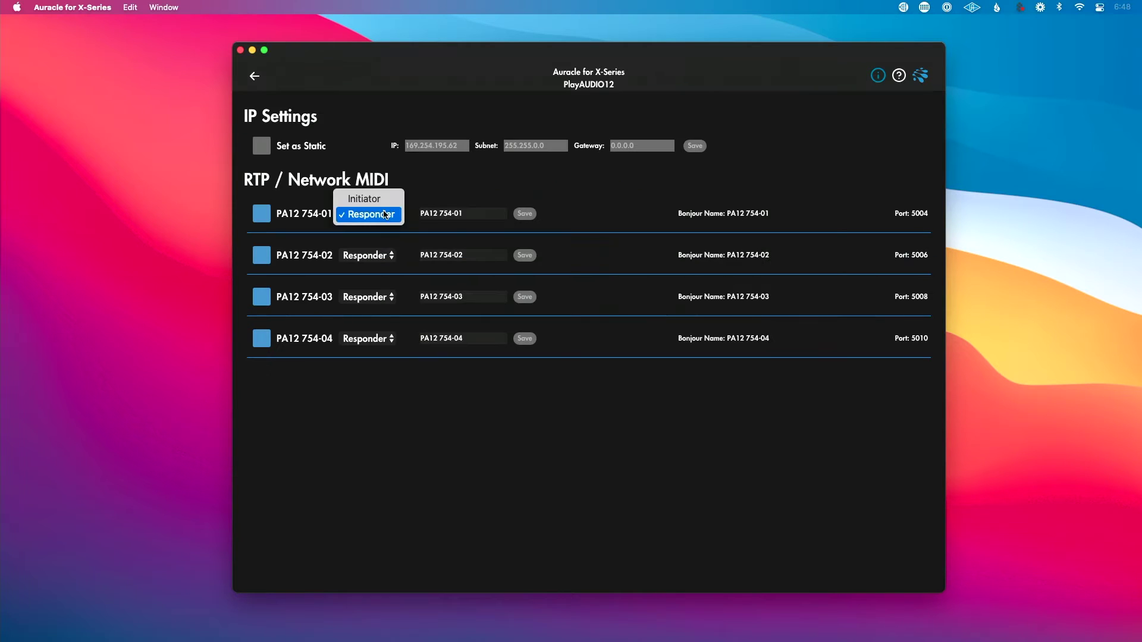
click(383, 197)
click(510, 216)
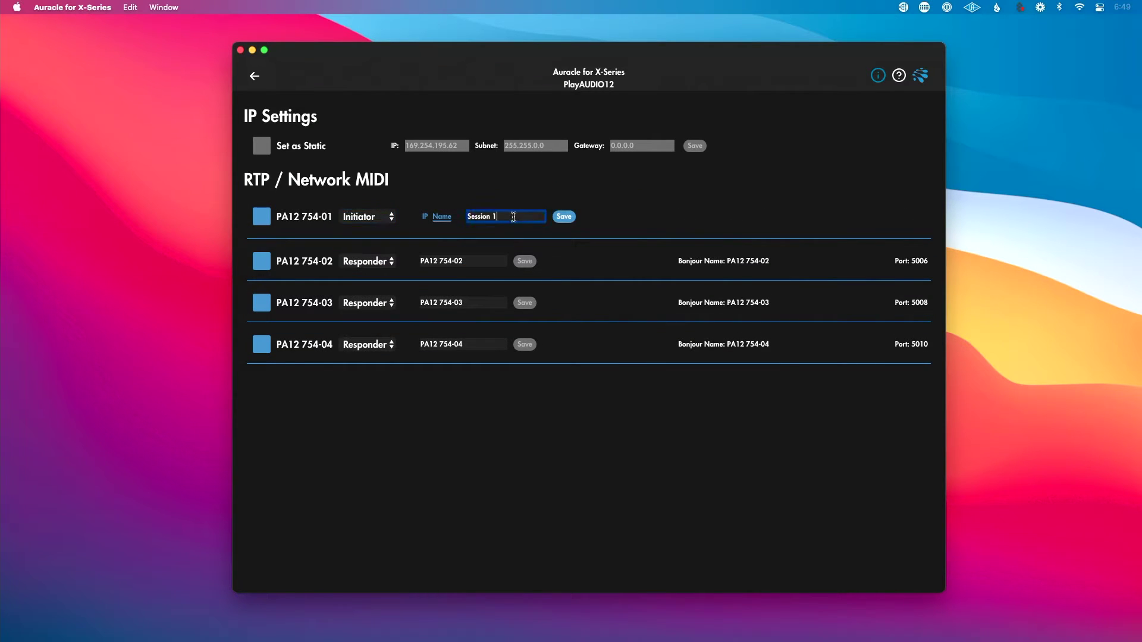
key(super+a)
key(super+v)
click(565, 218)
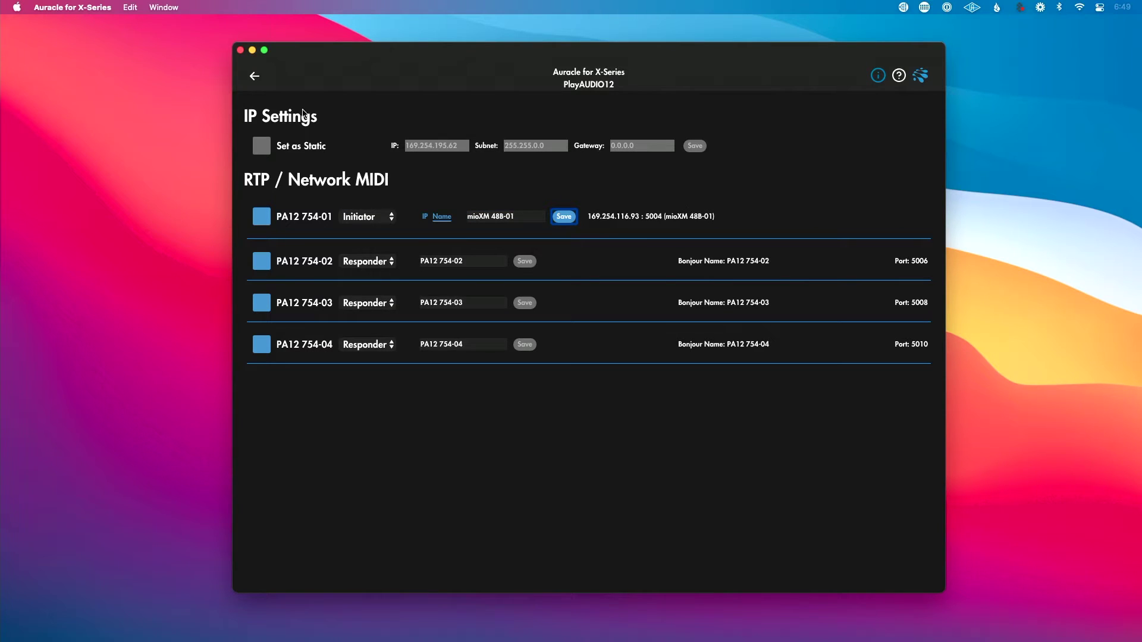
Step: Copy the mioXM's RTP 2 session name, make the PlayAUDIO12's second session an Initiator targeting mioXM 48B-02, and save it
click(256, 77)
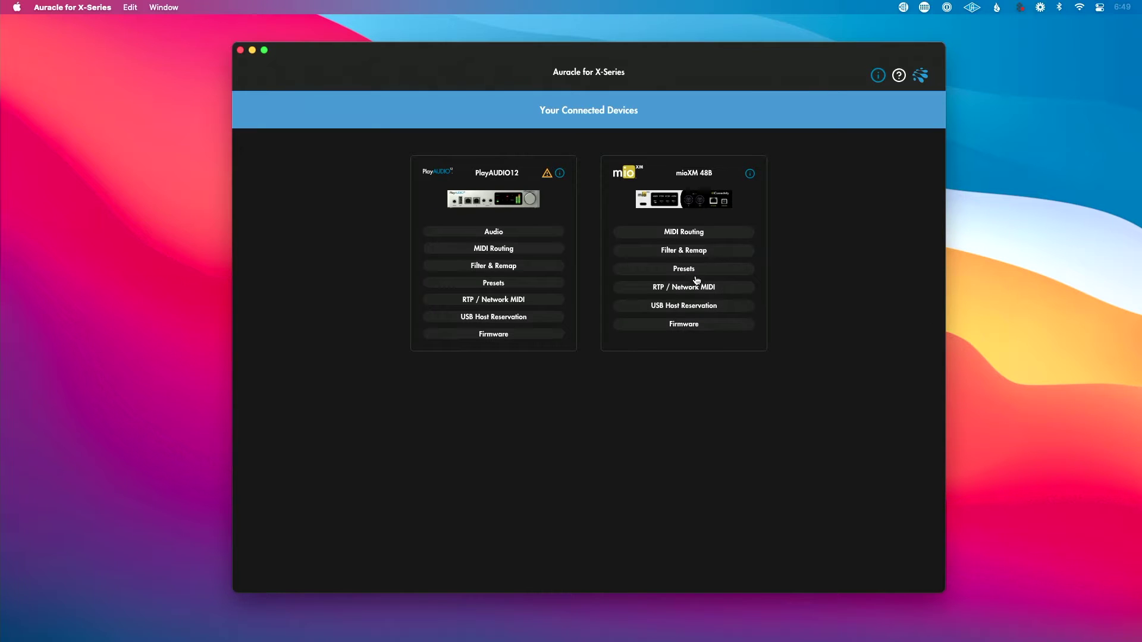
click(686, 290)
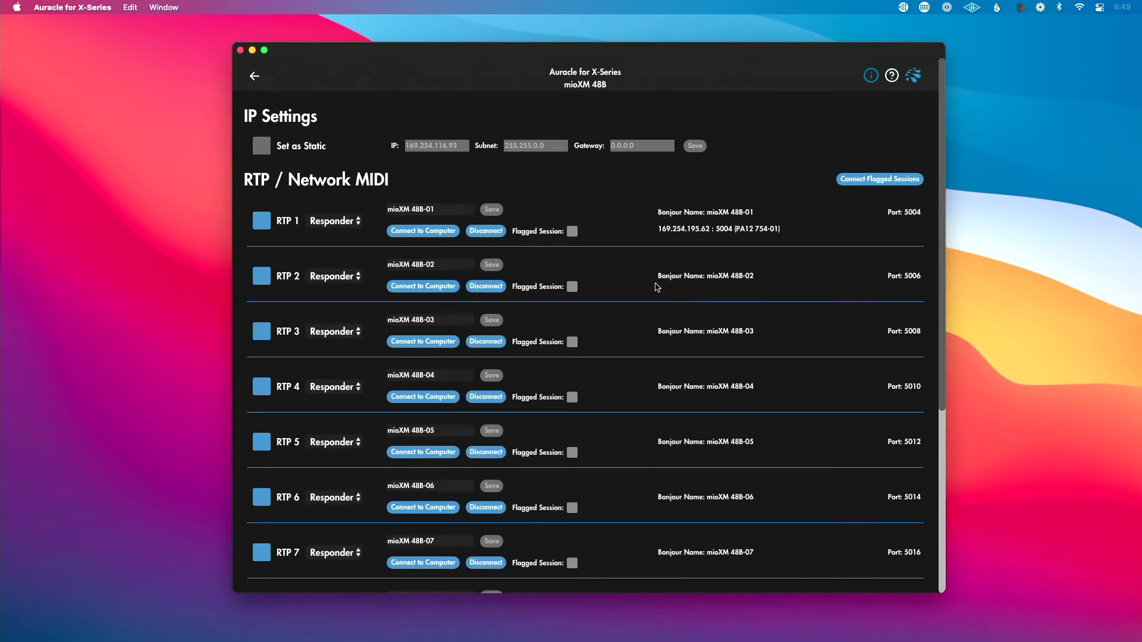
click(414, 268)
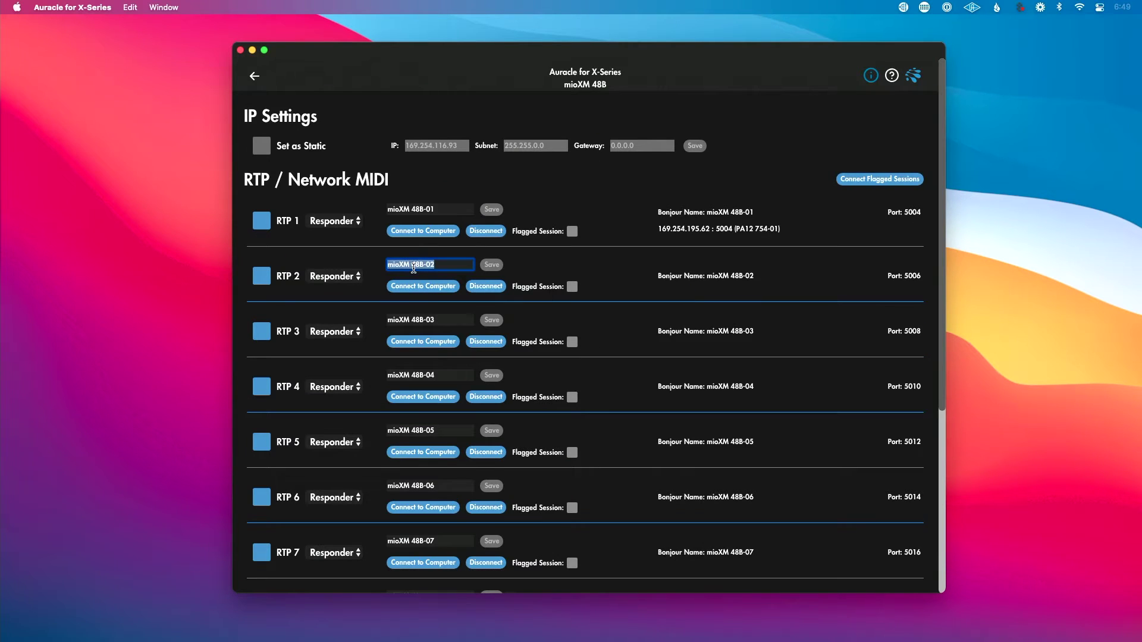
click(256, 81)
click(499, 301)
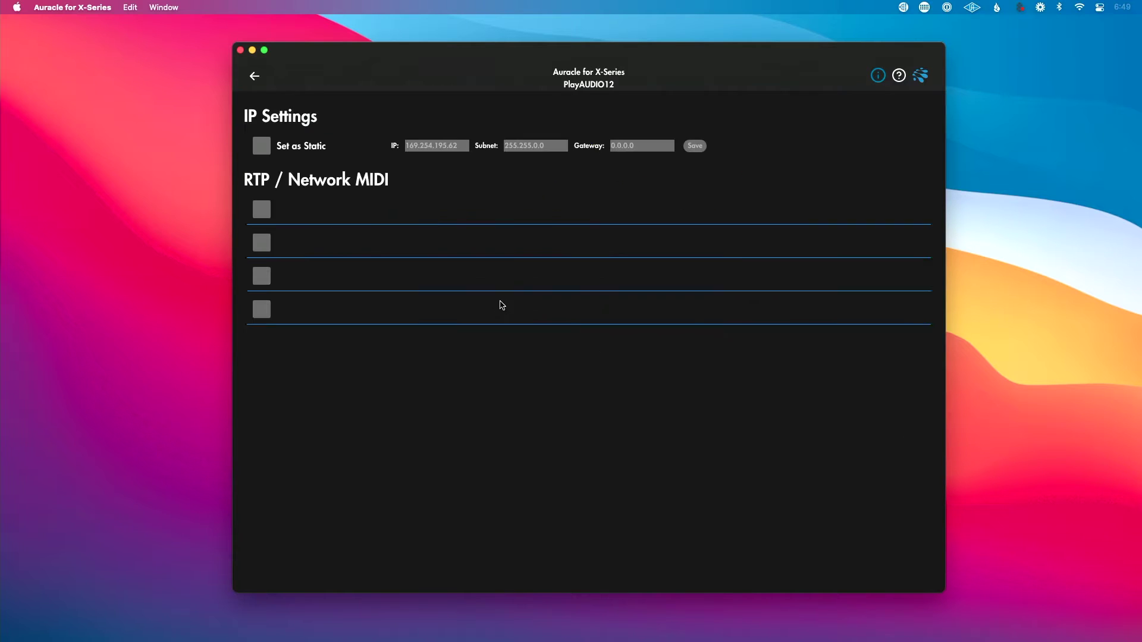
click(390, 262)
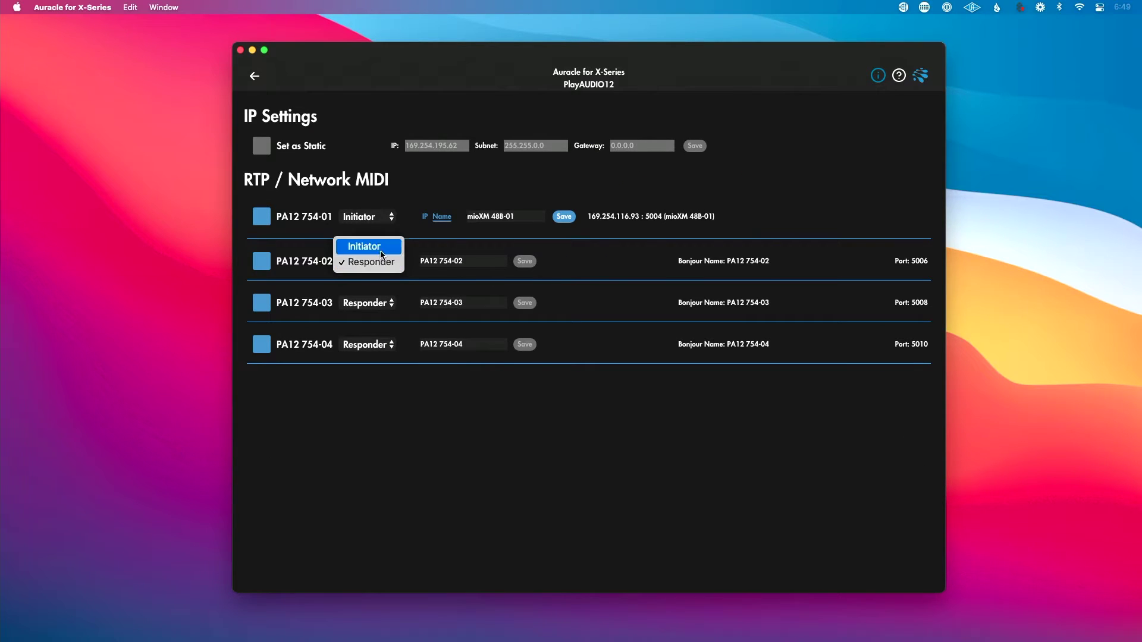
click(381, 246)
click(489, 257)
text(mioXM 48B-02)
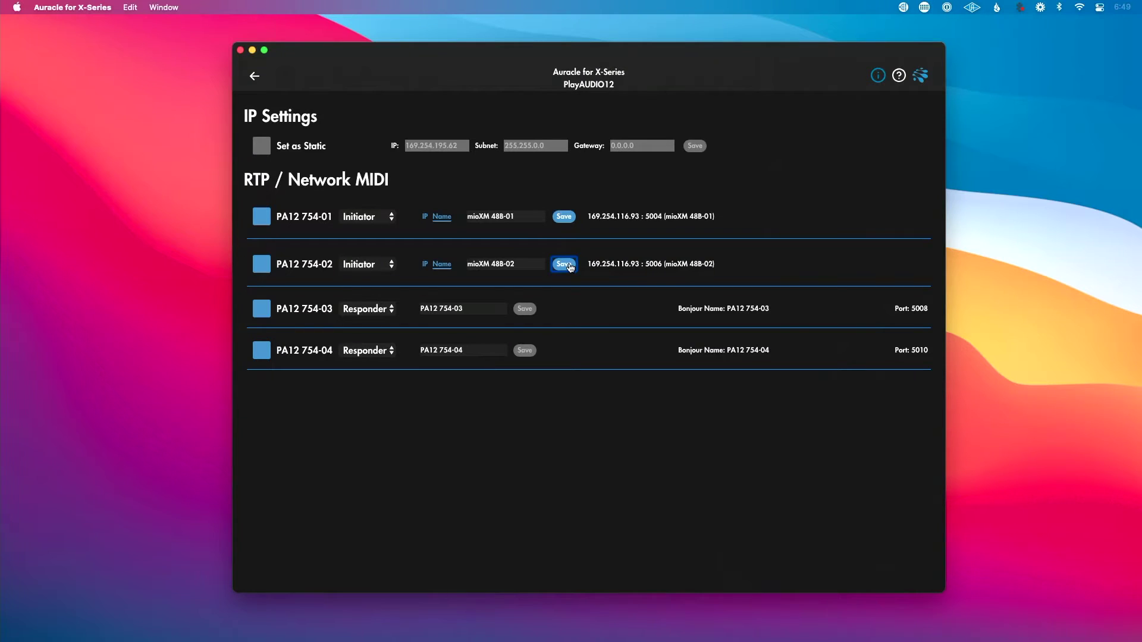
Step: Copy the mioXM's RTP 3 session name, make the PlayAUDIO12's third session an Initiator targeting mioXM 48B-03, and save it
click(254, 78)
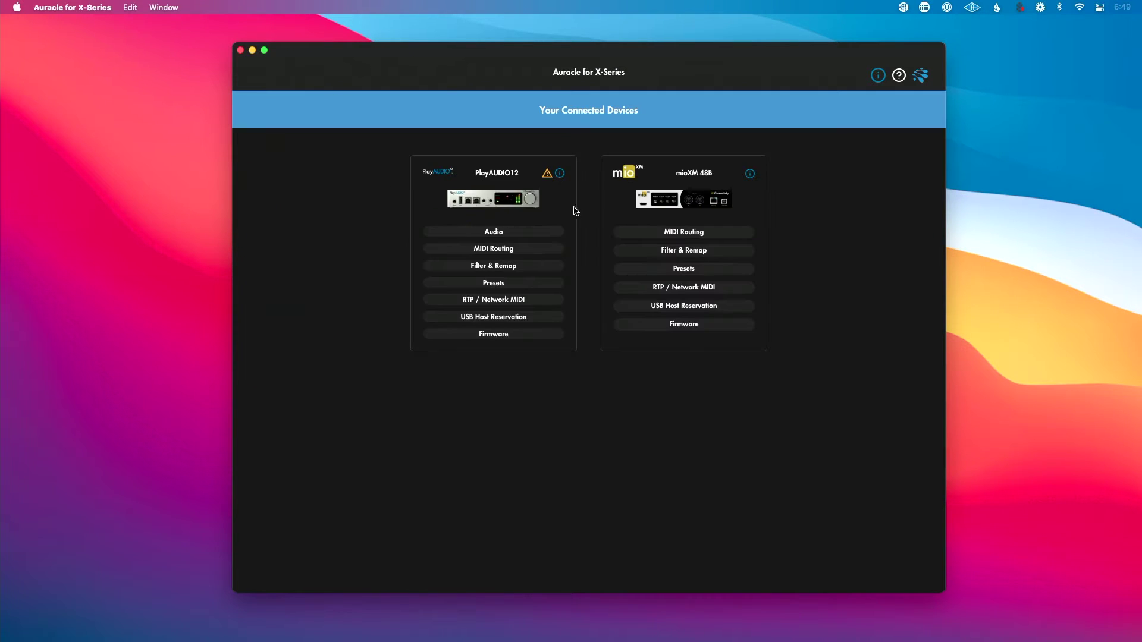
click(672, 286)
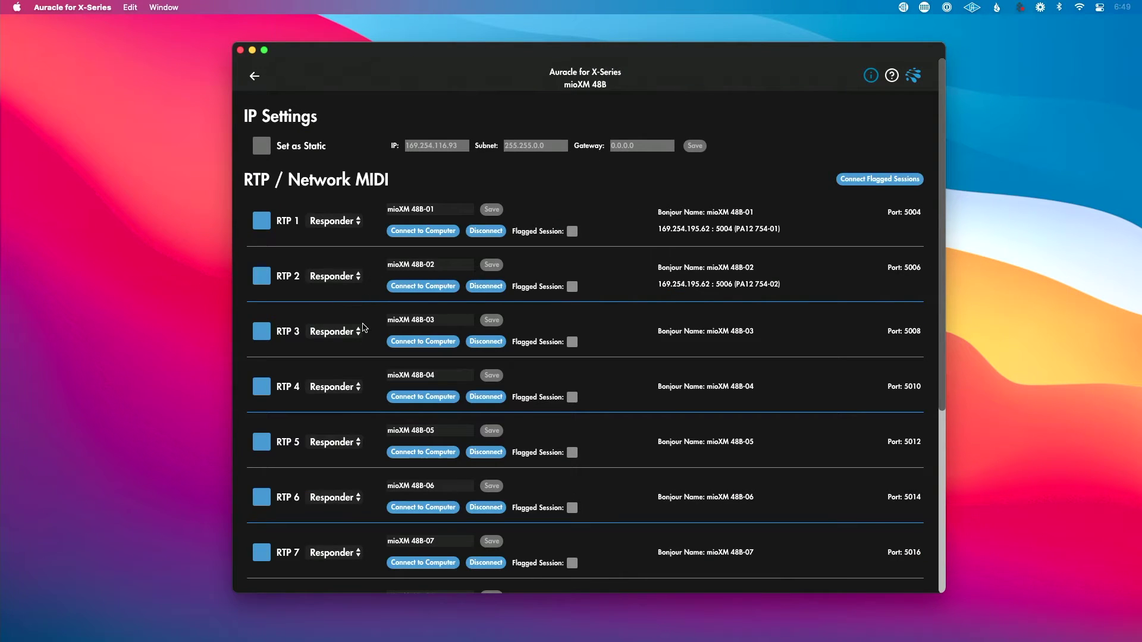
triple_click(438, 319)
key(super+c)
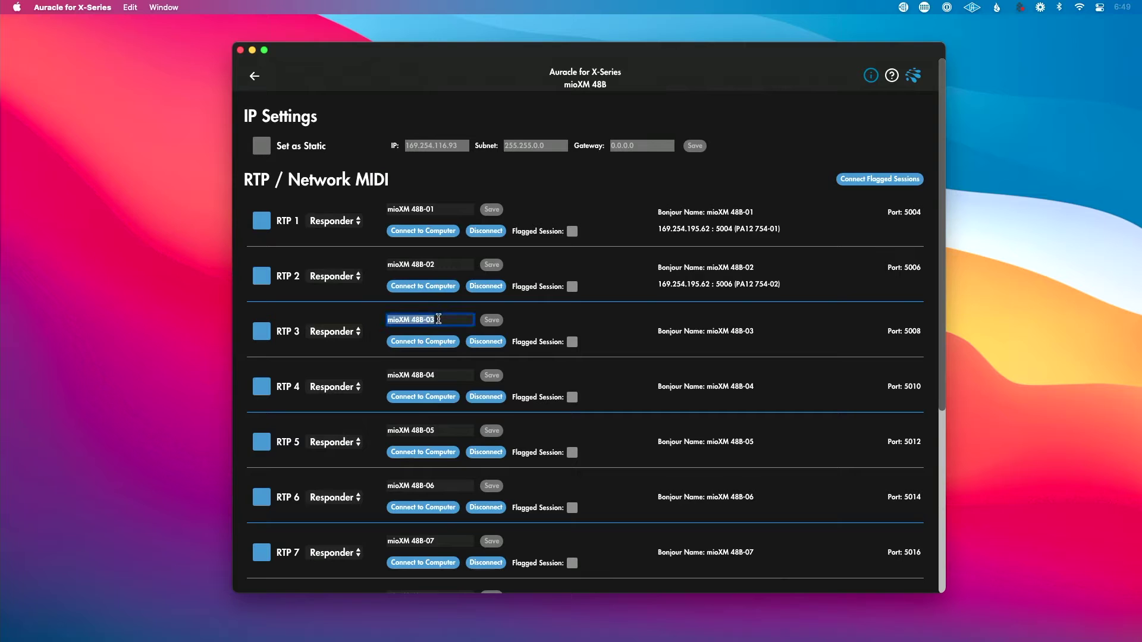
click(251, 78)
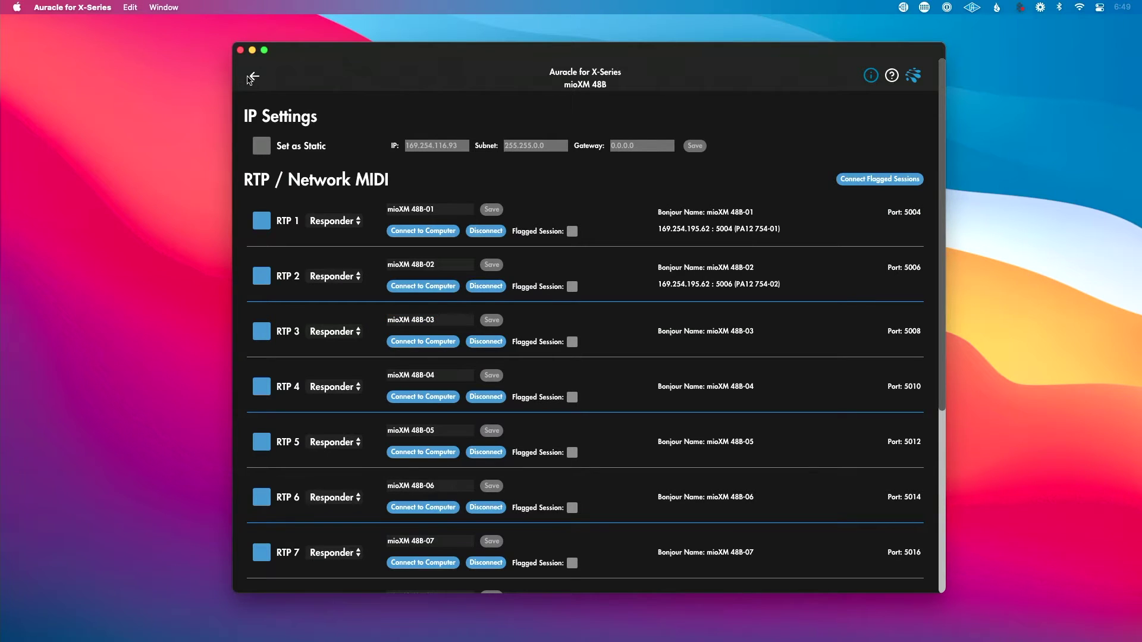
click(507, 300)
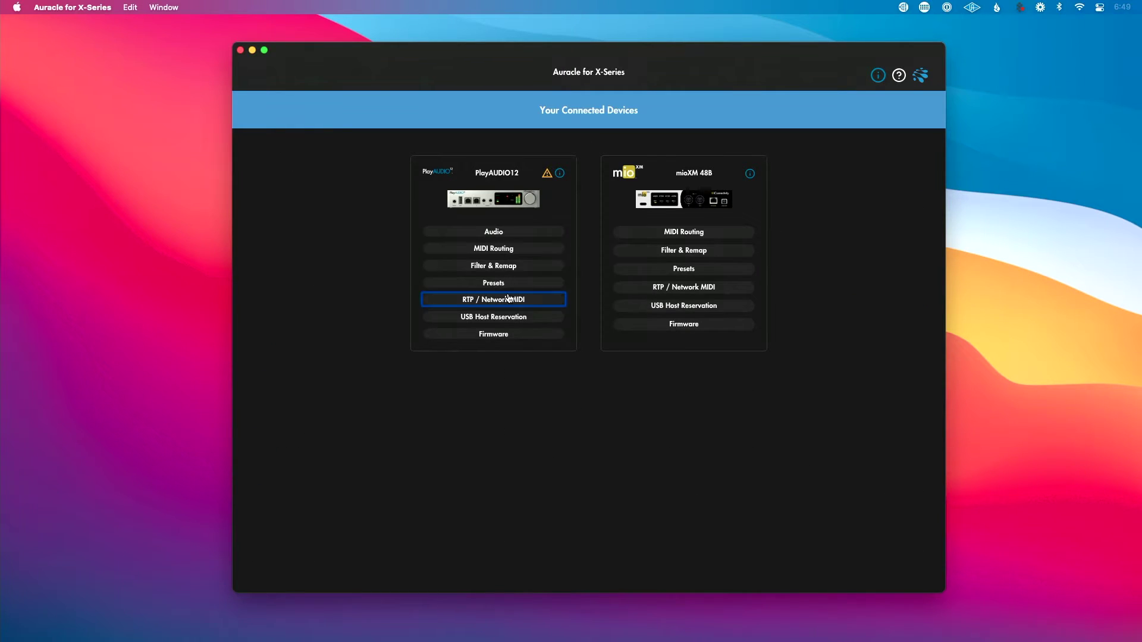
click(388, 308)
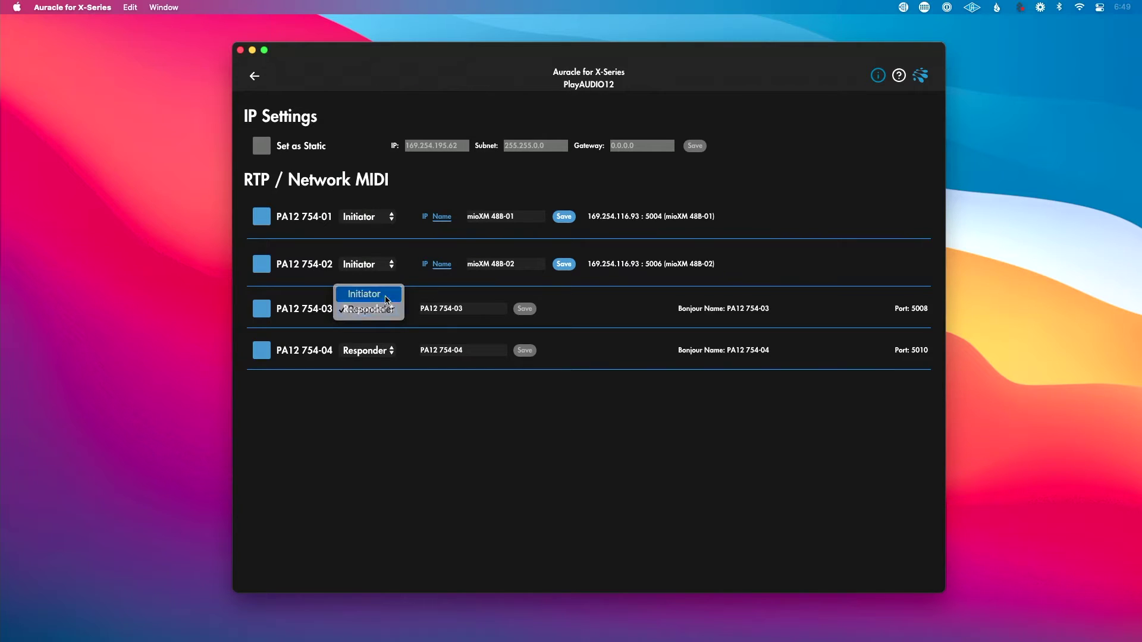
click(364, 294)
click(524, 311)
text(mioXM 48B-03)
click(569, 310)
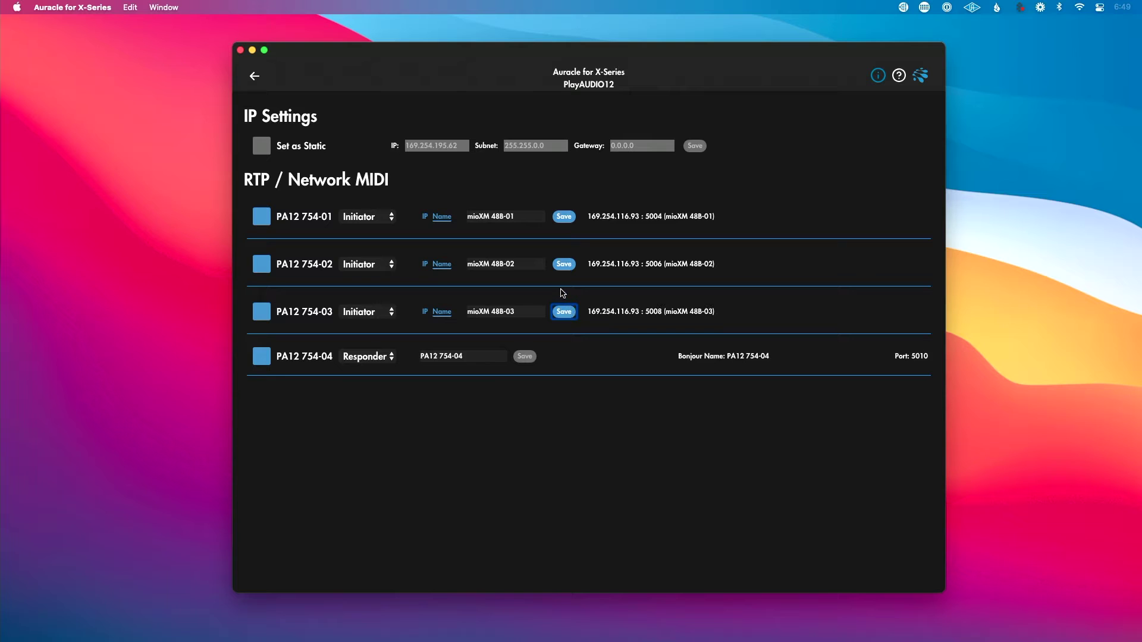
Step: Open the mioXM 48B's RTP / Network MIDI settings and go to the RTP 4 session name
click(255, 77)
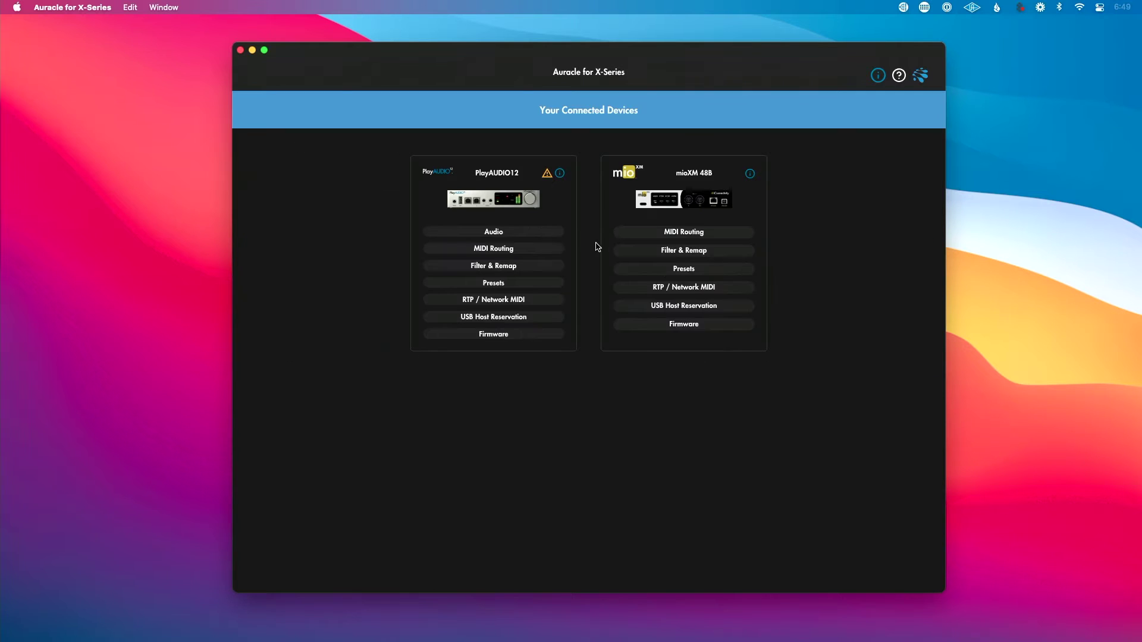
click(688, 286)
click(455, 375)
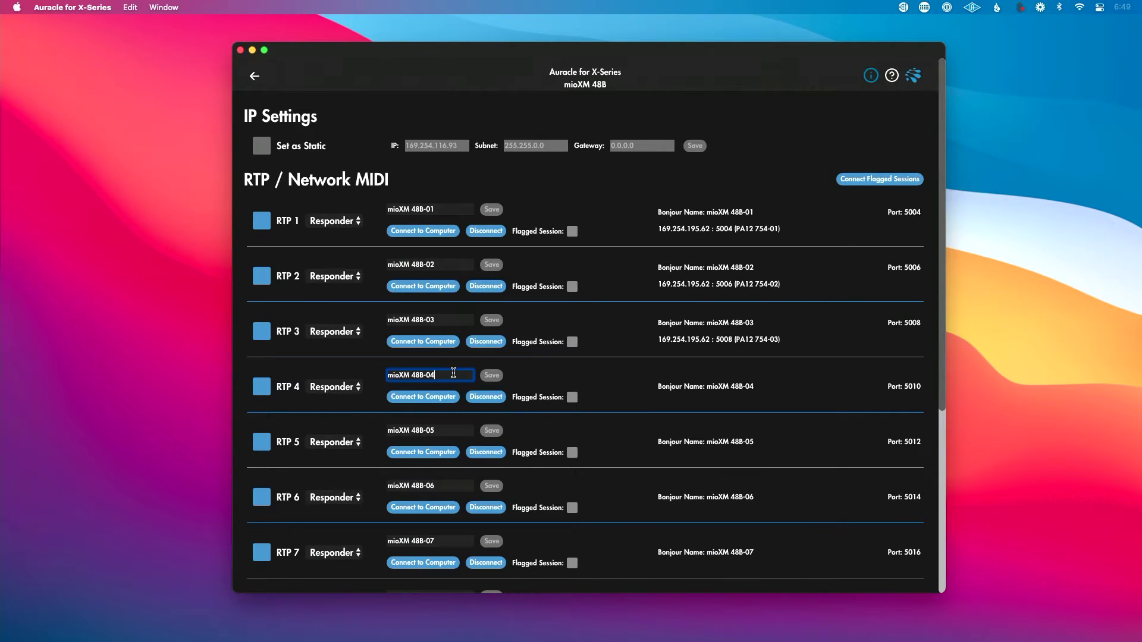
key(super+a)
key(super+v)
triple_click(440, 375)
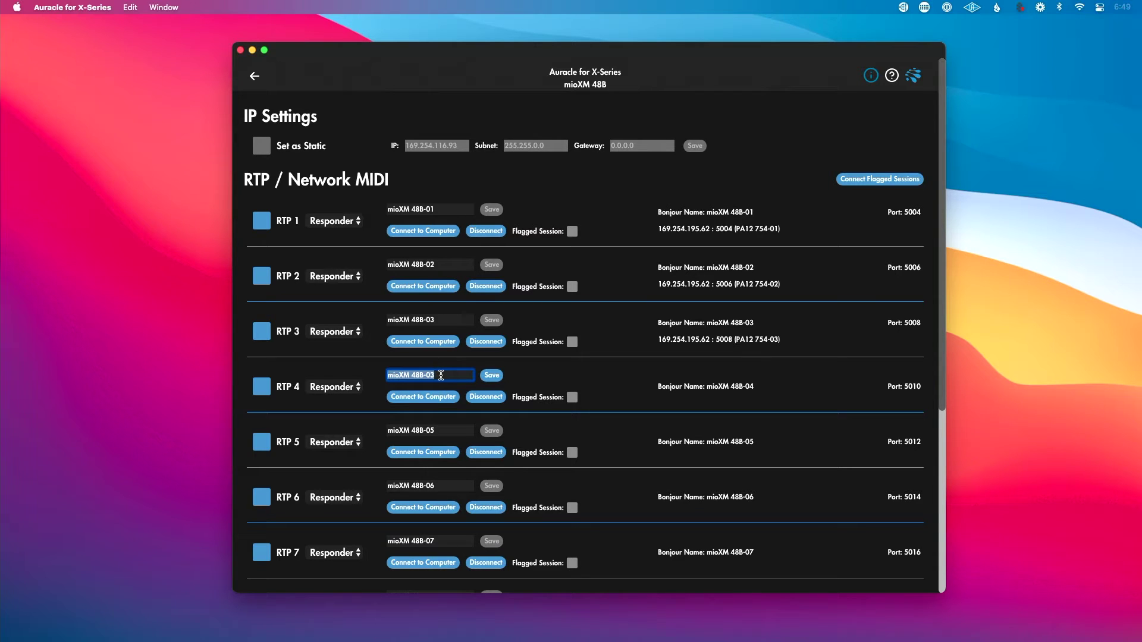
click(441, 375)
key(BackSpace)
text(4)
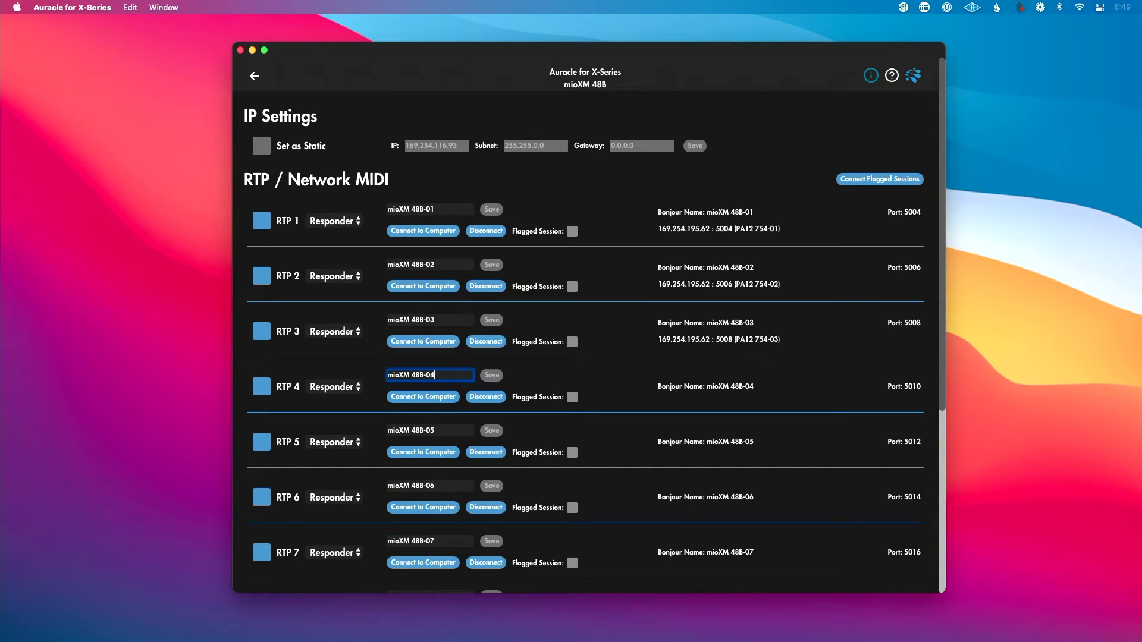
Step: Copy the RTP 4 session name, make the PlayAUDIO12's fourth session an Initiator targeting mioXM 48B-04, and save it
triple_click(441, 375)
key(super+c)
click(255, 83)
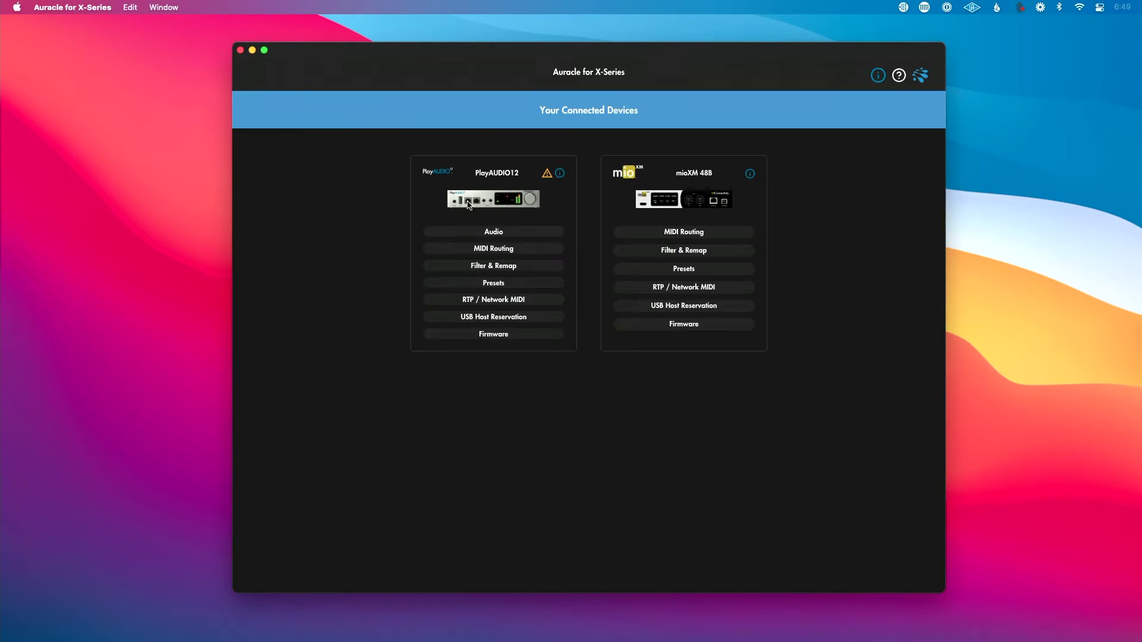
click(514, 299)
double_click(479, 350)
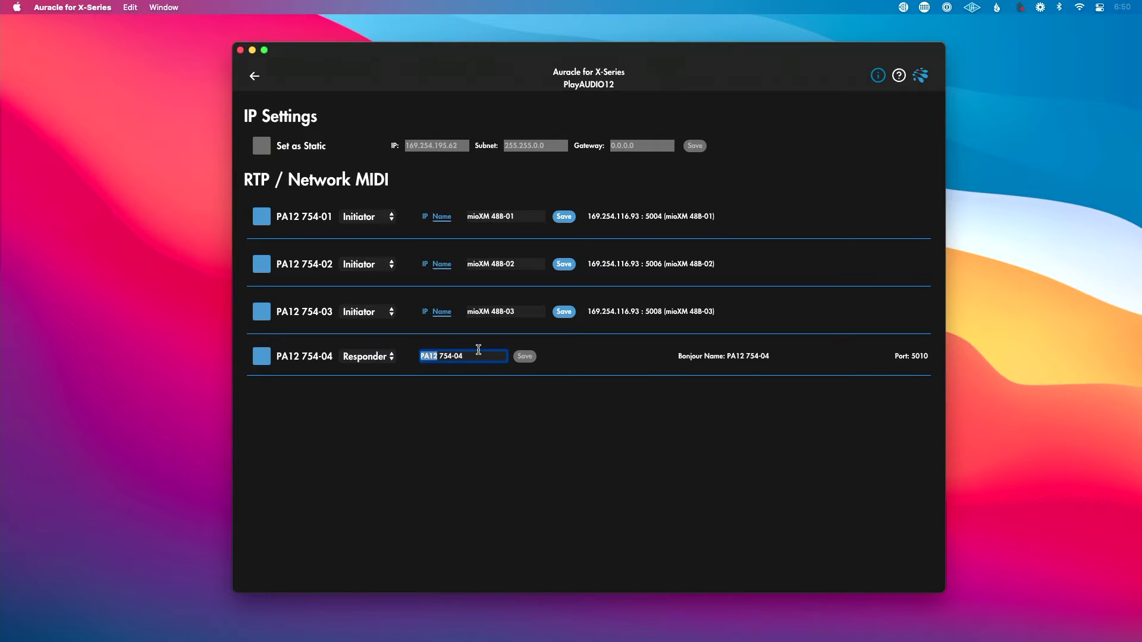
click(369, 357)
click(375, 334)
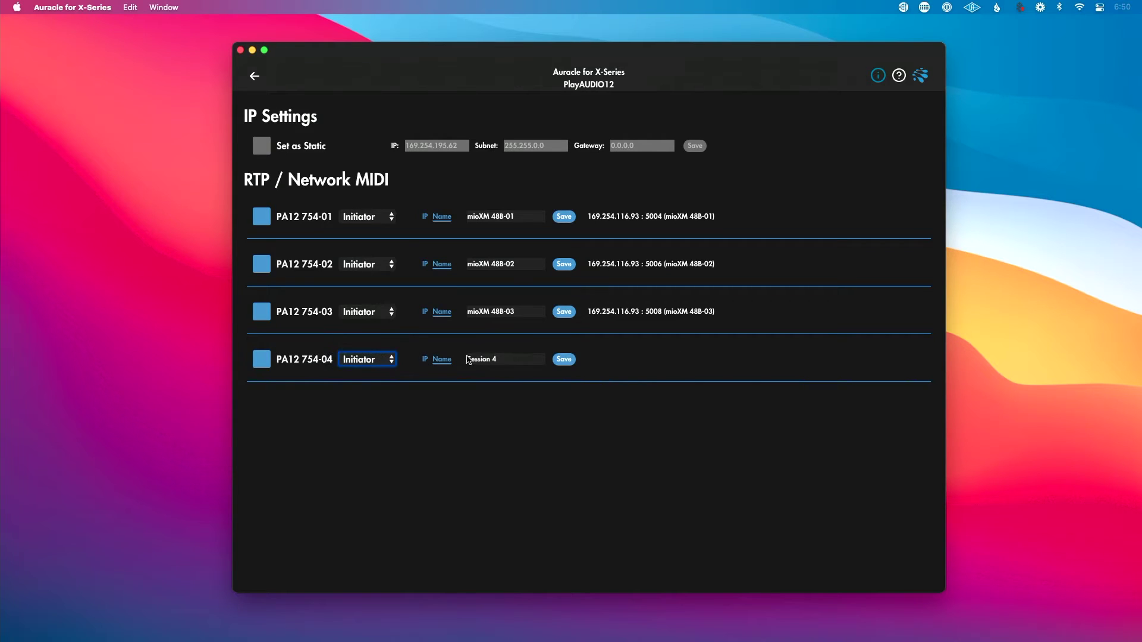
click(483, 357)
key(super+v)
click(564, 359)
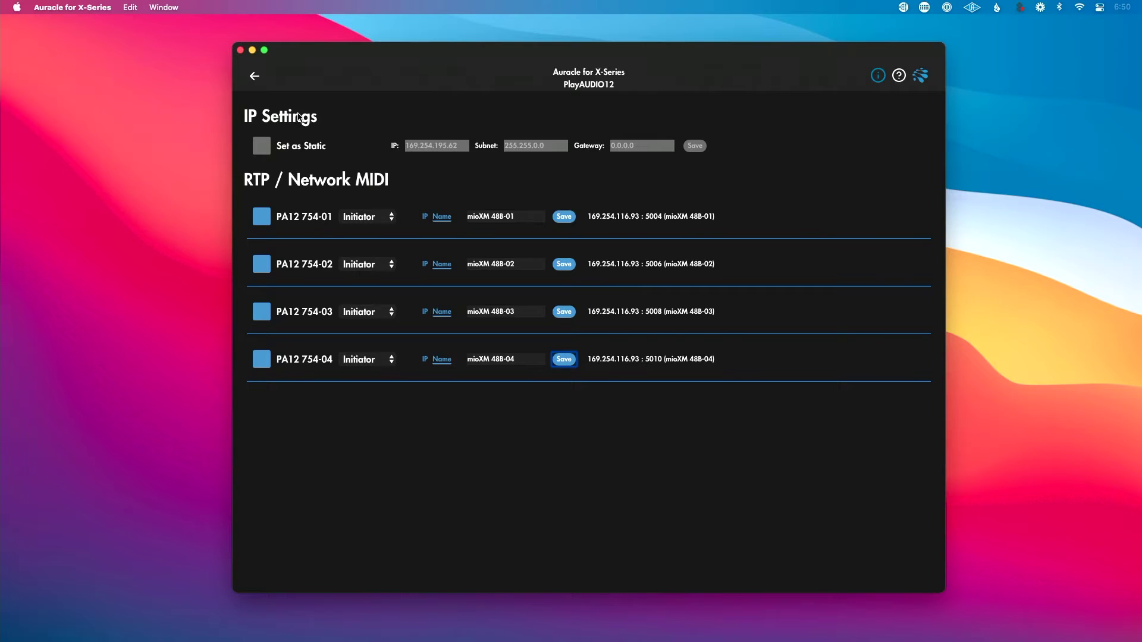
Step: Examine the mioXM 48B's MIDI routing destinations for sources DIN 1, DIN 2 and DIN 3
click(256, 78)
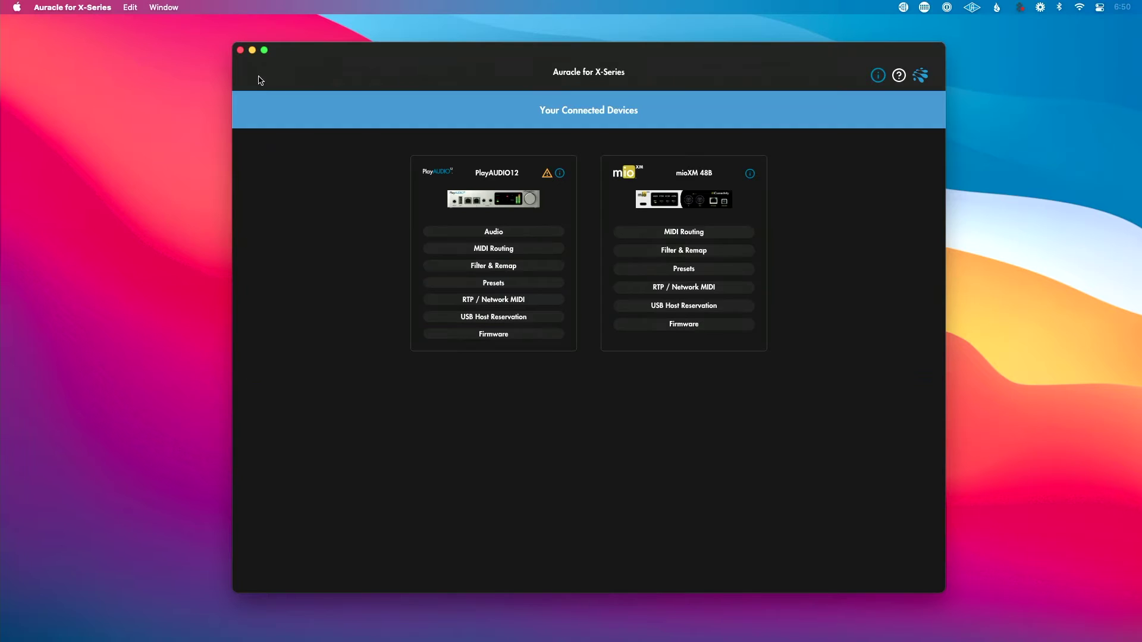
click(684, 233)
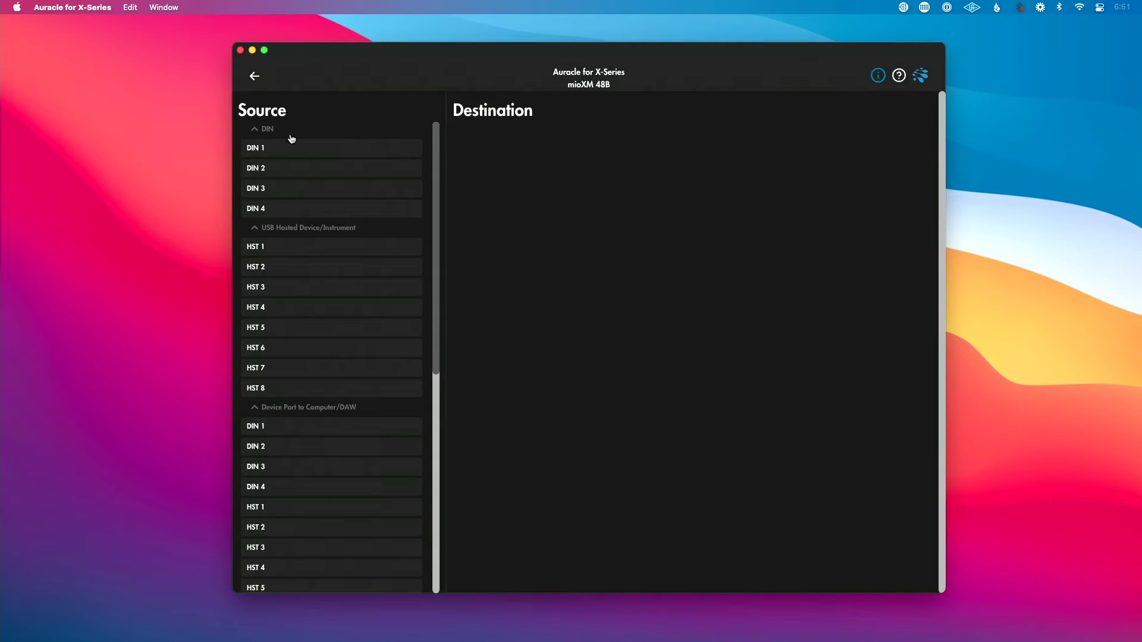
click(293, 147)
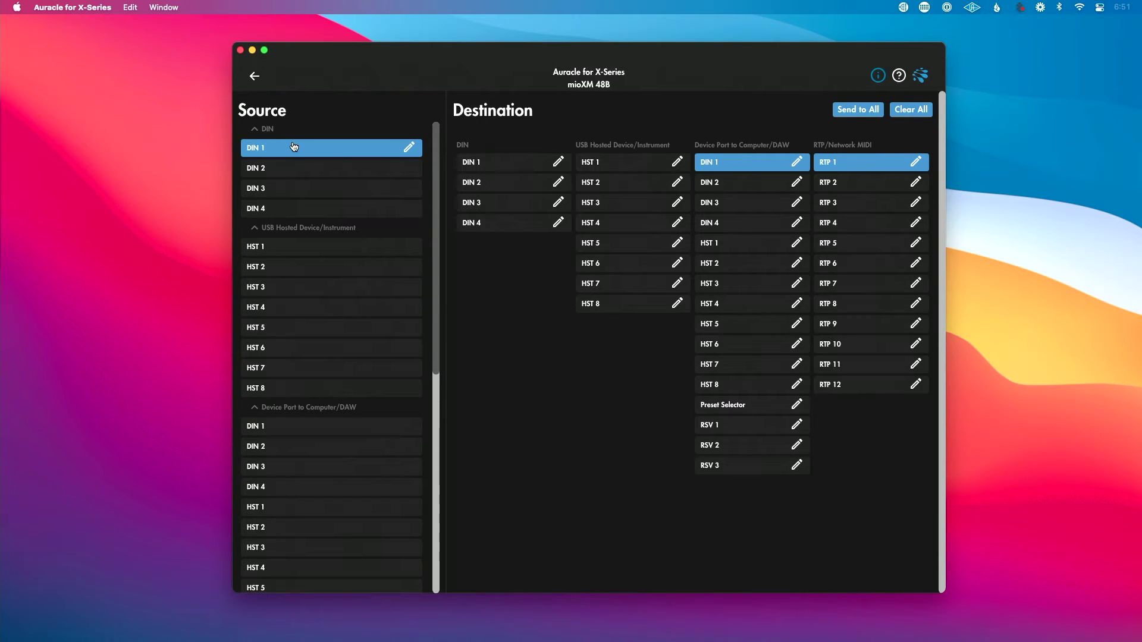
click(866, 162)
click(872, 165)
click(370, 173)
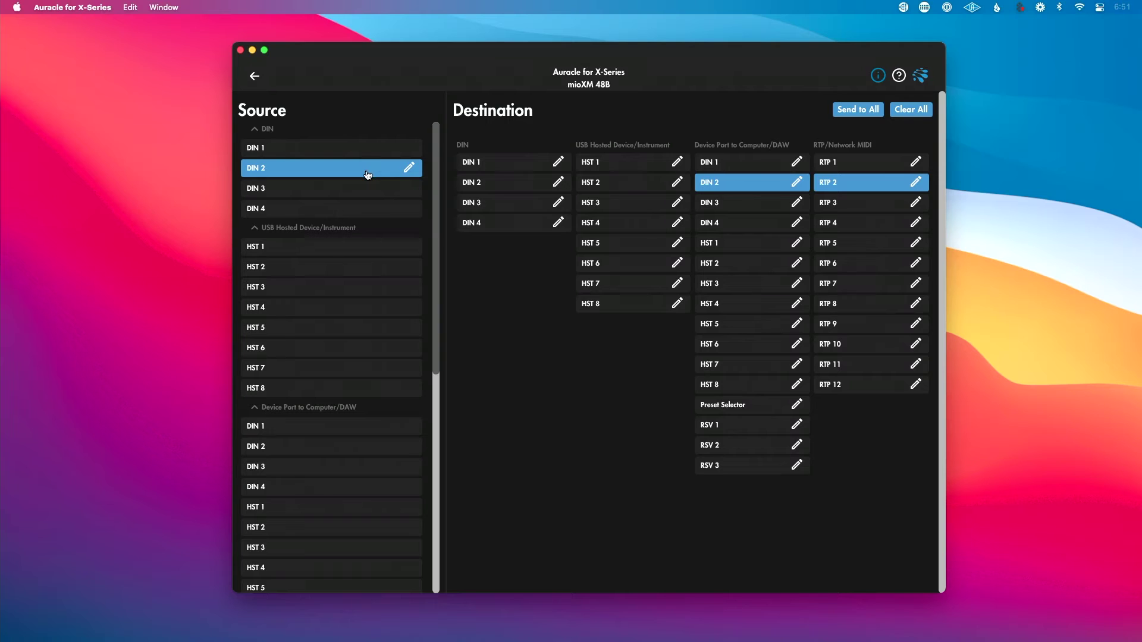
click(361, 190)
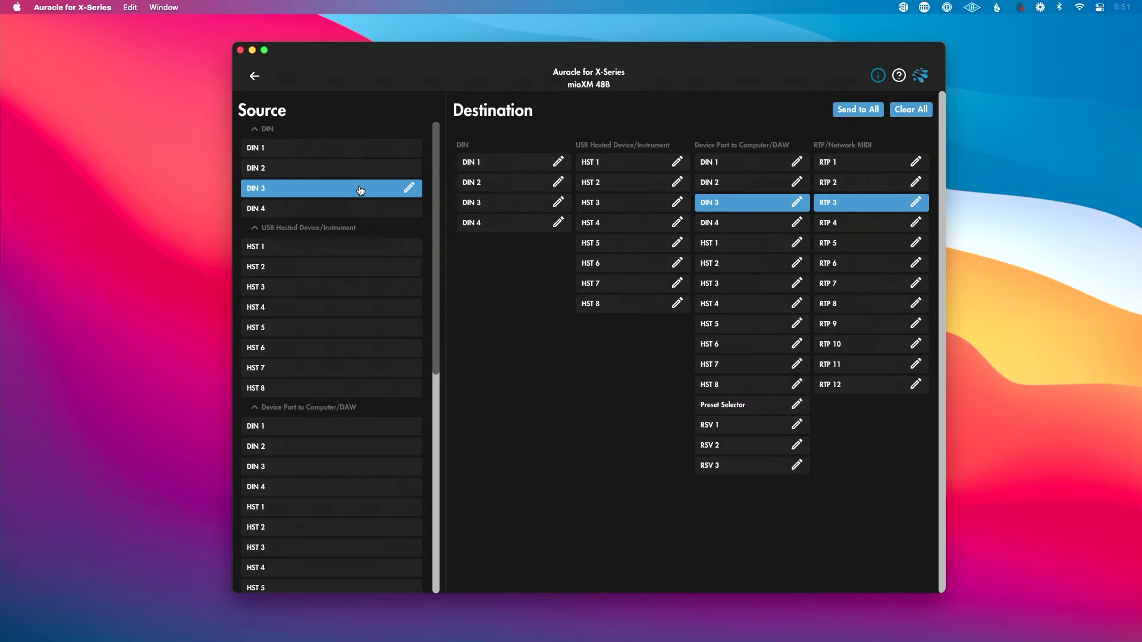
Step: Check source DIN 4's routing and reroute USB-hosted source HST 5 to network destination RTP 2 instead of RTP 9
click(351, 206)
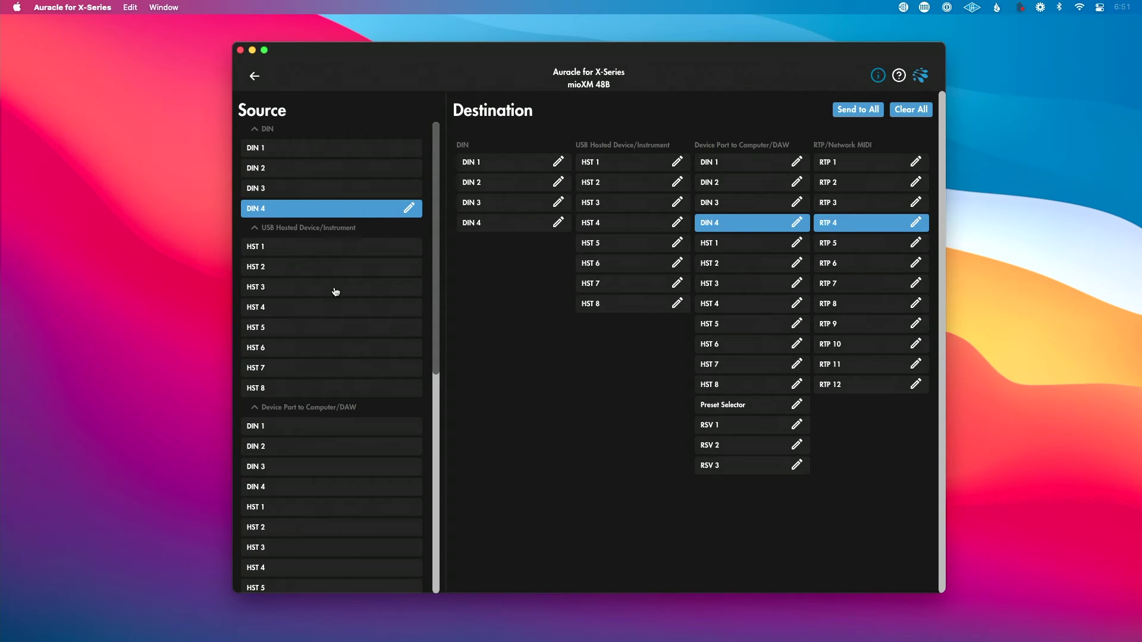
click(336, 330)
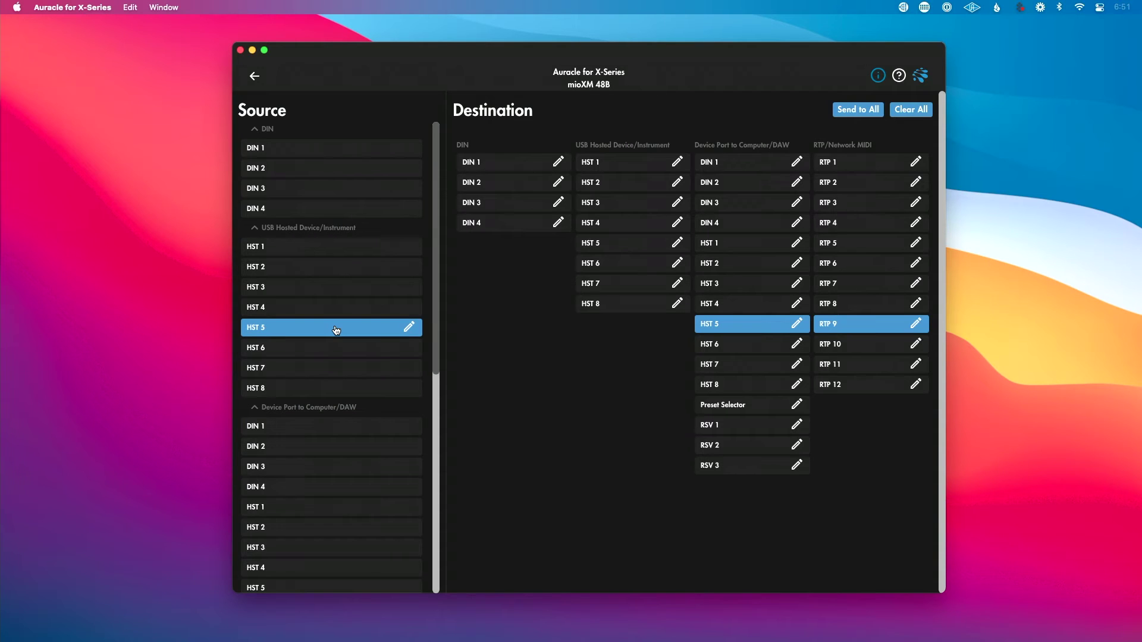
click(847, 182)
click(868, 328)
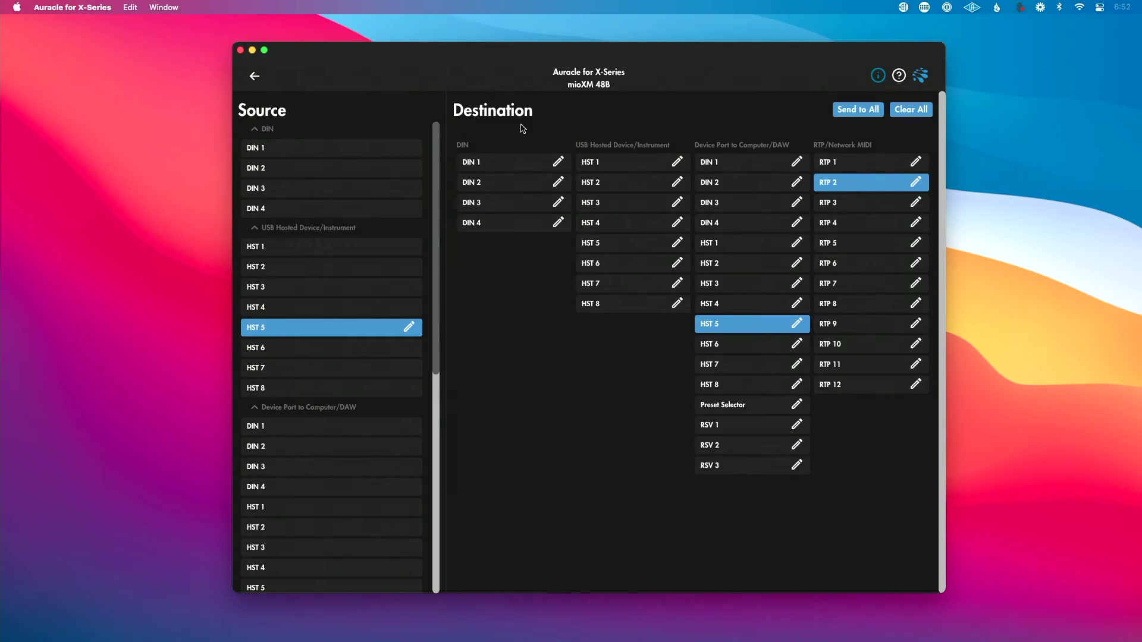
Step: Reroute network source RTP 4 to USB-hosted destination HST 2 instead of DIN 4
scroll(344, 158, down, 10)
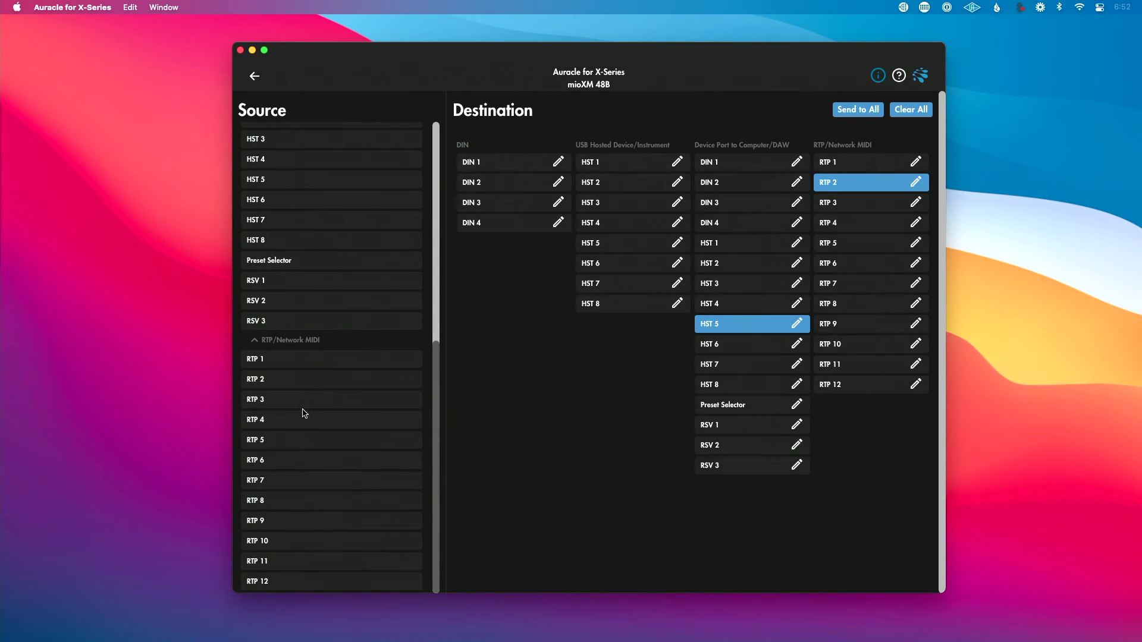
click(303, 419)
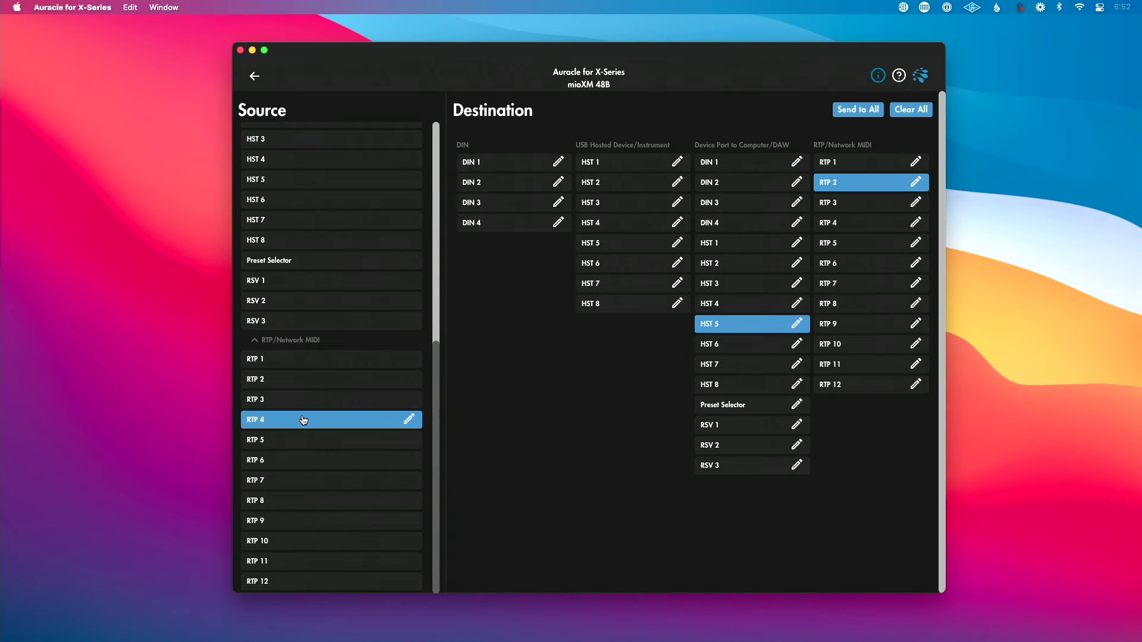
click(509, 225)
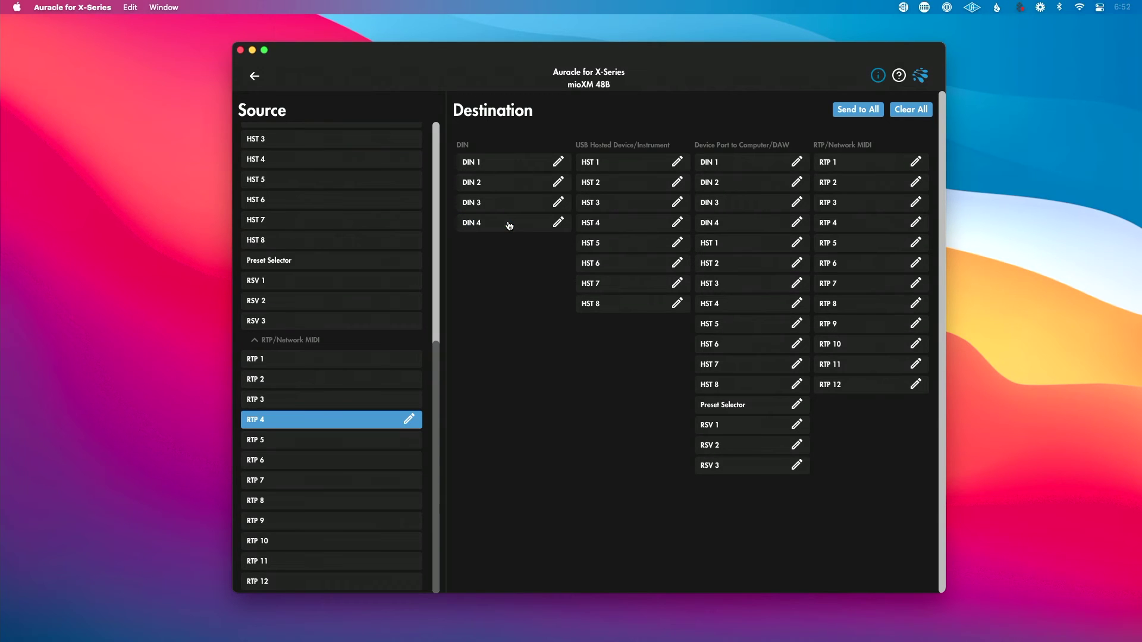
click(628, 185)
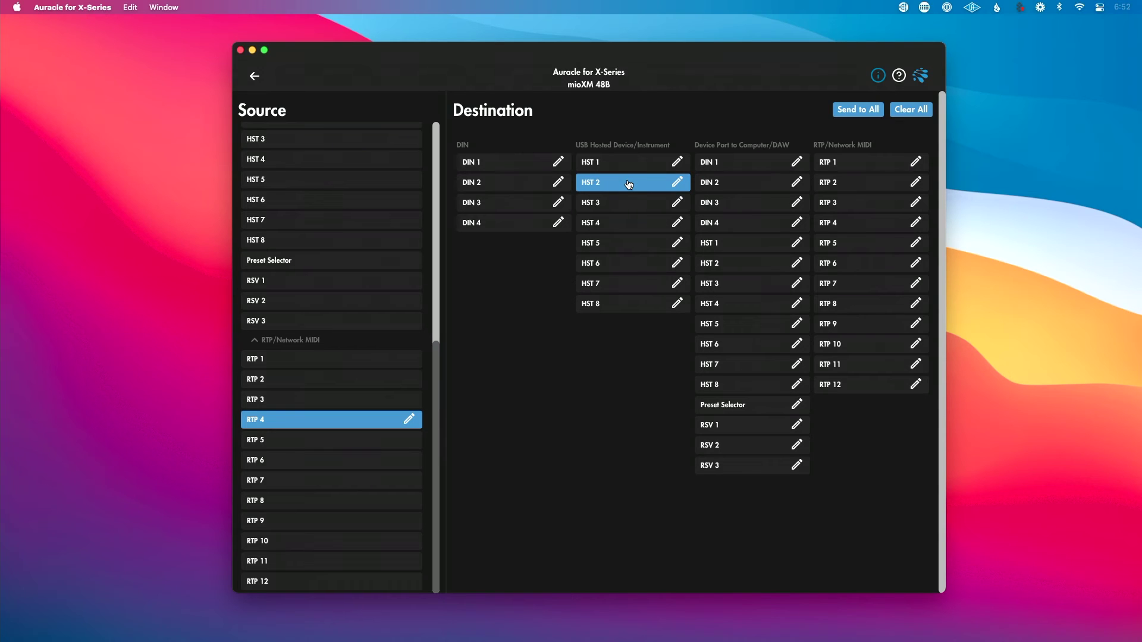